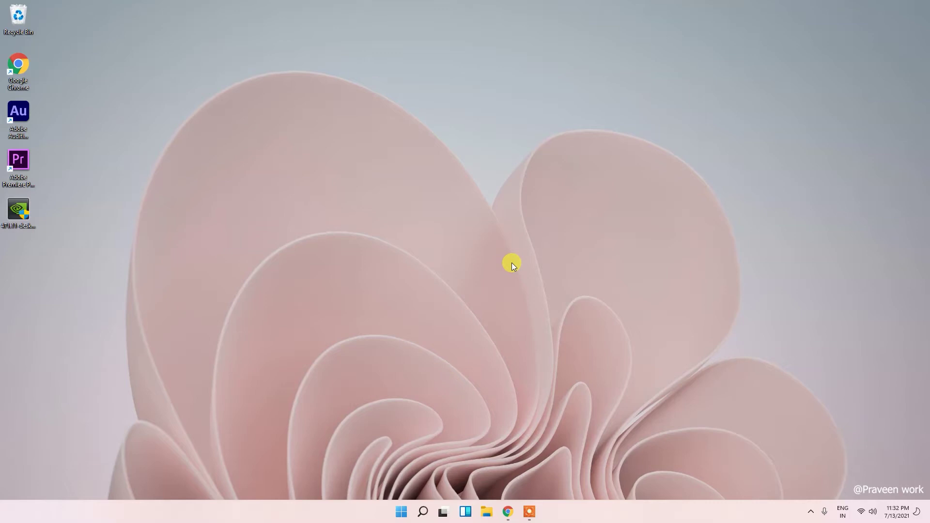
Restore the NVIDIA driver page and choose GeForce, GeForce 16 Series and GeForce GTX 1660 Ti
{"action": "left_click", "coordinate": [507, 512]}
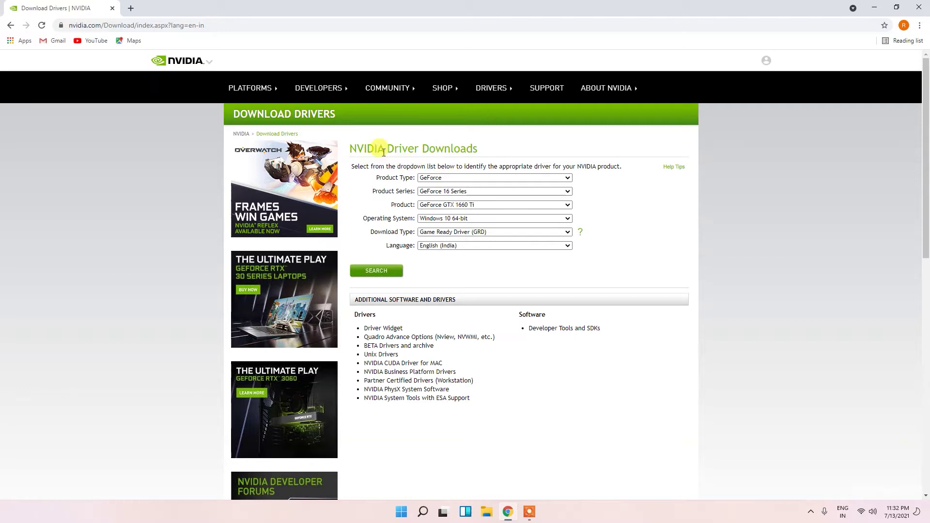
{"action": "left_click", "coordinate": [433, 177]}
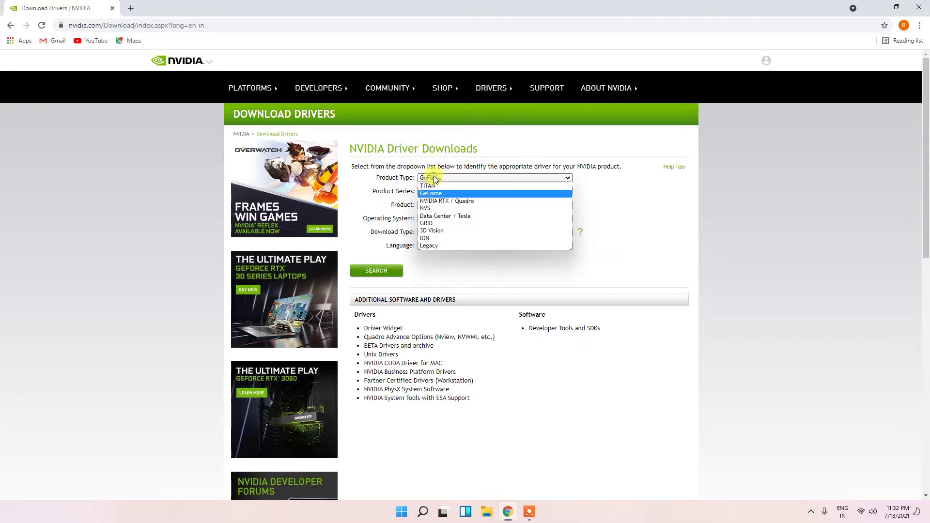
{"action": "left_click", "coordinate": [393, 189]}
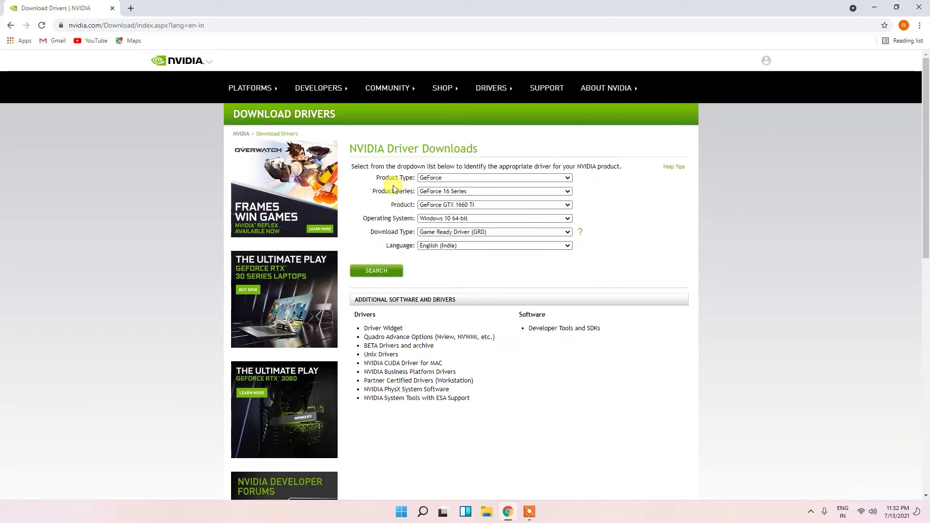
{"action": "left_click", "coordinate": [445, 192]}
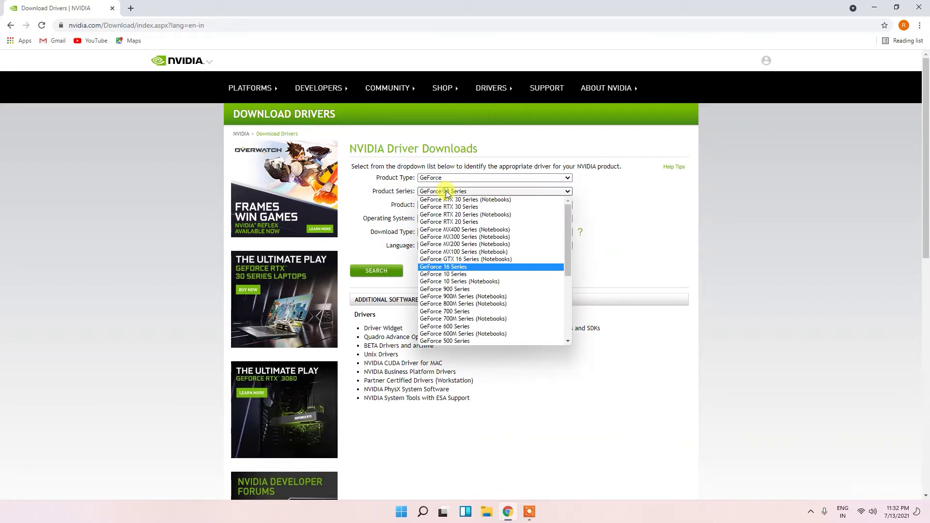
{"action": "left_click", "coordinate": [447, 268]}
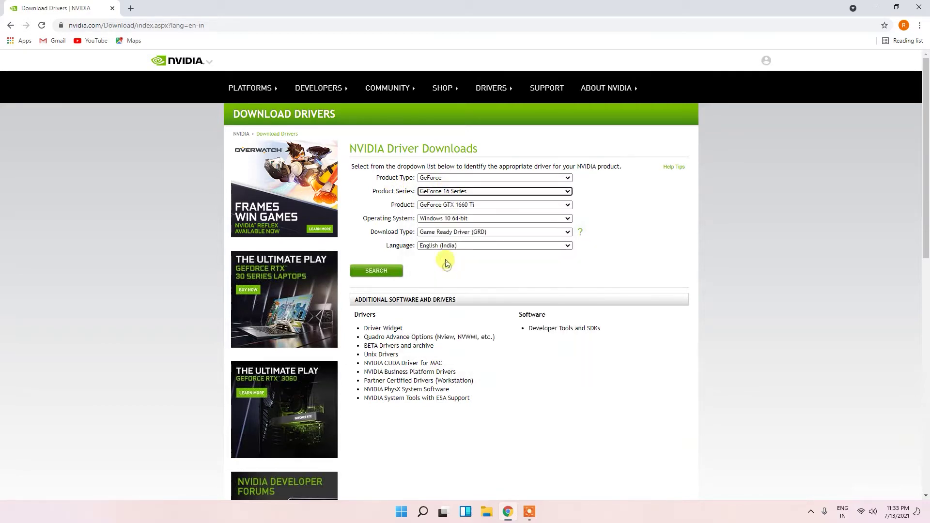
{"action": "left_click", "coordinate": [446, 206]}
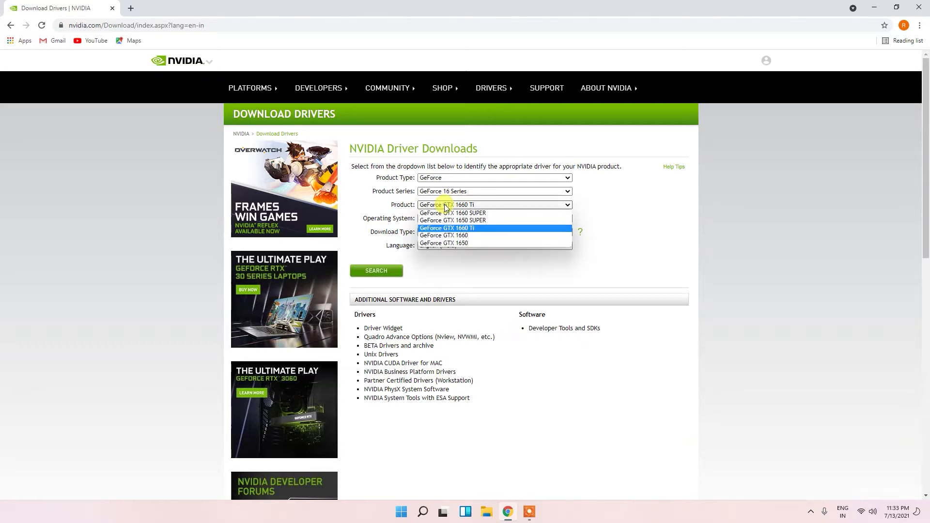
{"action": "left_click", "coordinate": [445, 205]}
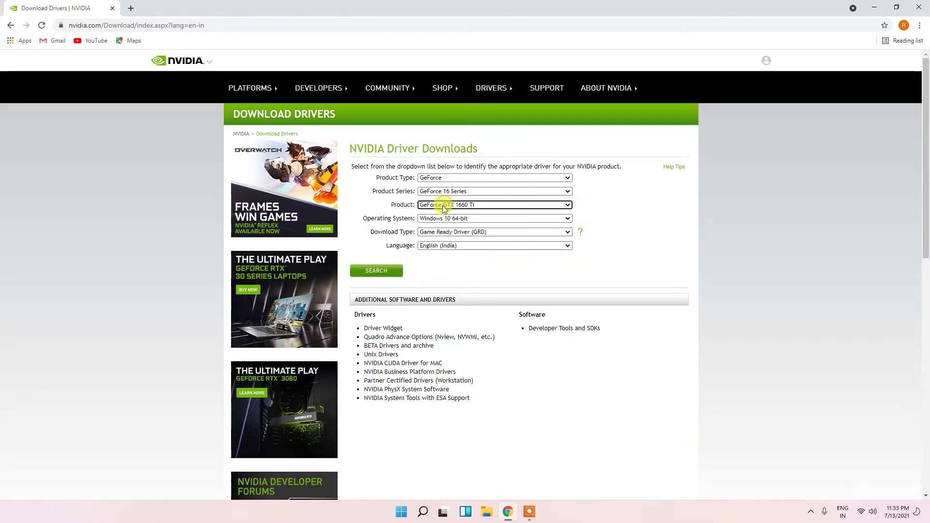
Choose Windows 10 64-bit and Game Ready Driver (GRD), then search for the matching driver
{"action": "left_click", "coordinate": [455, 219]}
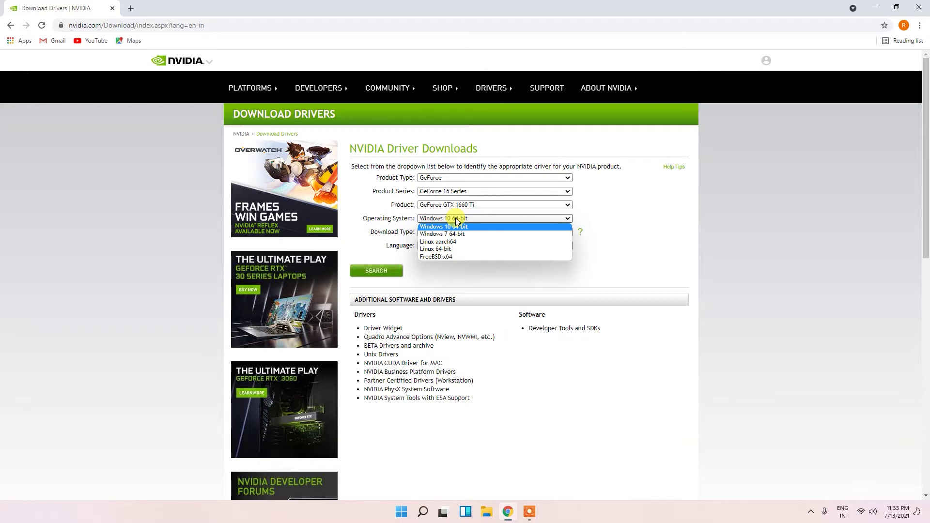
{"action": "left_click", "coordinate": [456, 221]}
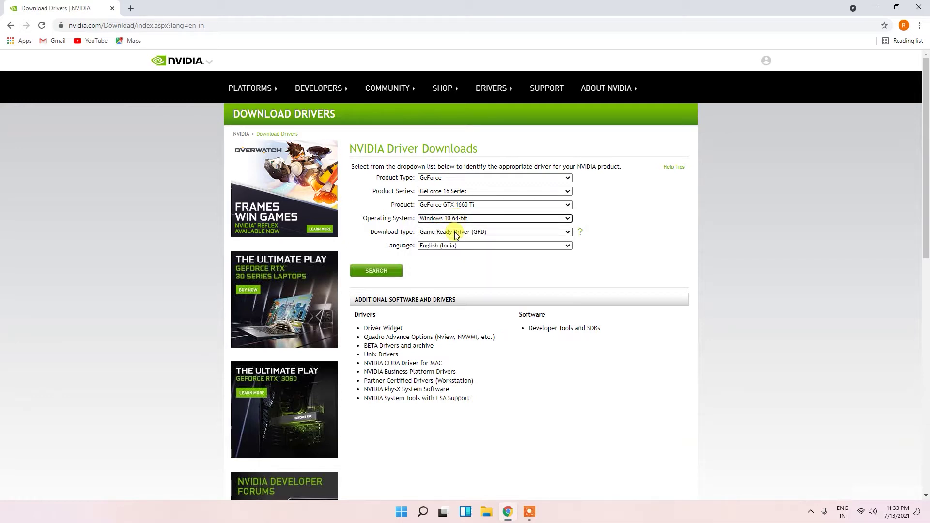
{"action": "left_click", "coordinate": [455, 233]}
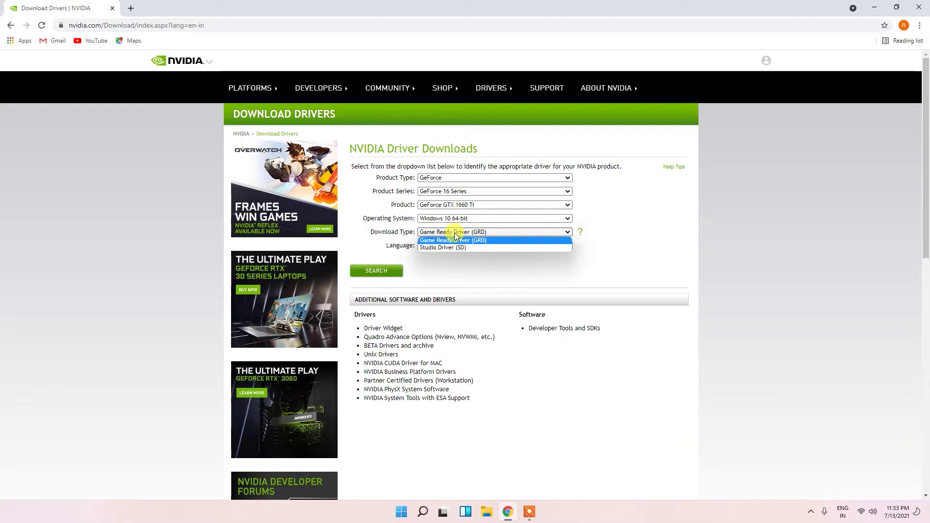
{"action": "left_click", "coordinate": [480, 232]}
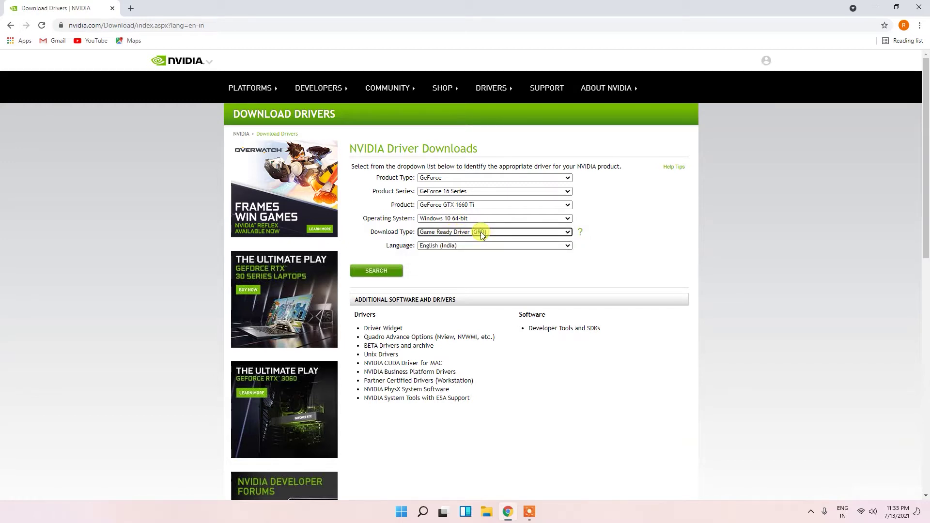
{"action": "left_click", "coordinate": [481, 232]}
{"action": "left_click", "coordinate": [480, 232]}
{"action": "left_click", "coordinate": [386, 273]}
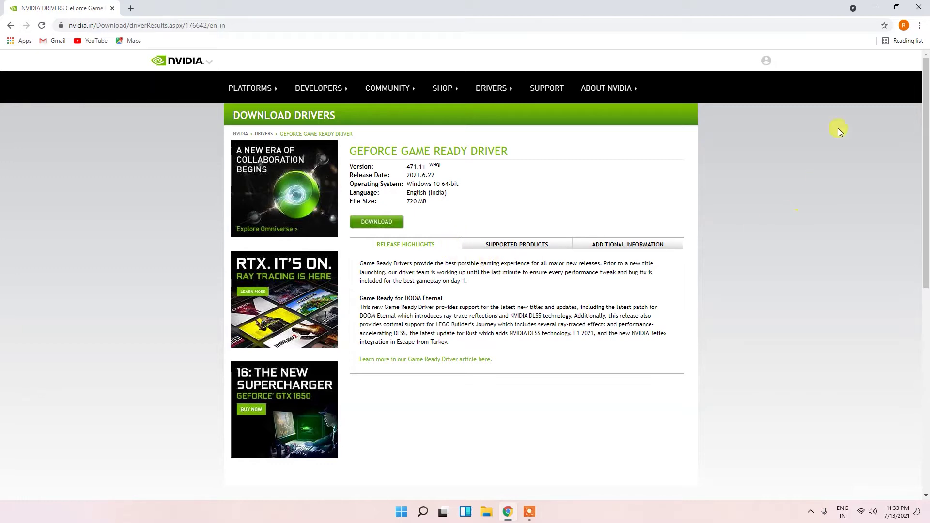
Minimize Chrome after reviewing the Game Ready Driver 471.11 result to show the desktop
{"action": "left_click", "coordinate": [872, 6]}
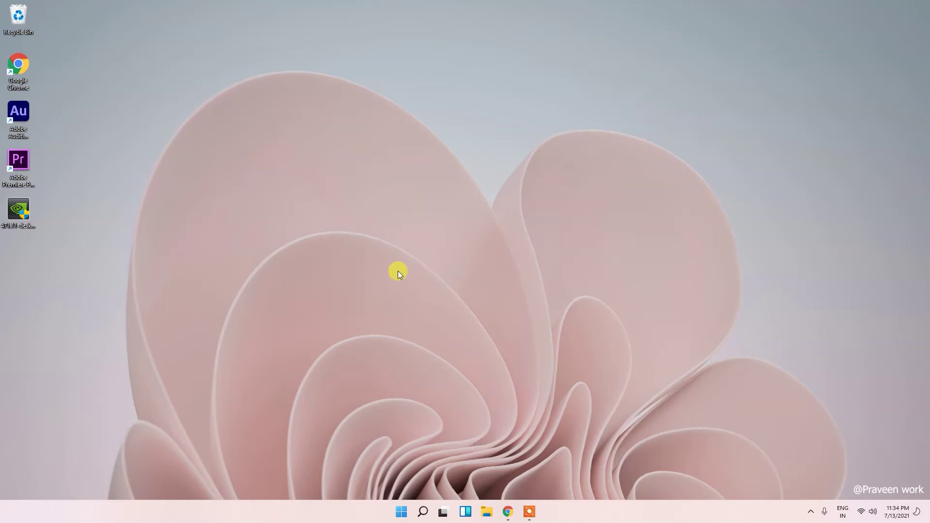
Run the 471.11 driver installer as administrator and accept the default extraction folder
{"action": "right_click", "coordinate": [15, 218]}
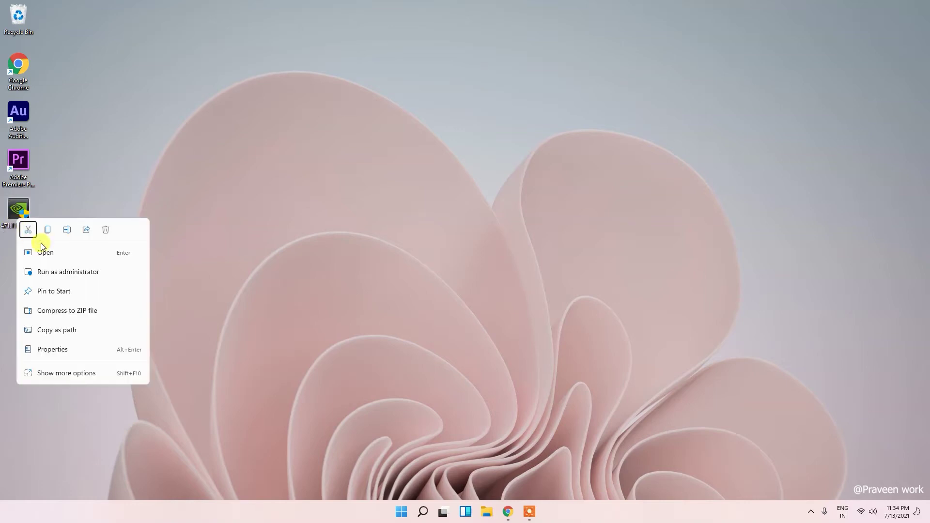
{"action": "left_click", "coordinate": [62, 271]}
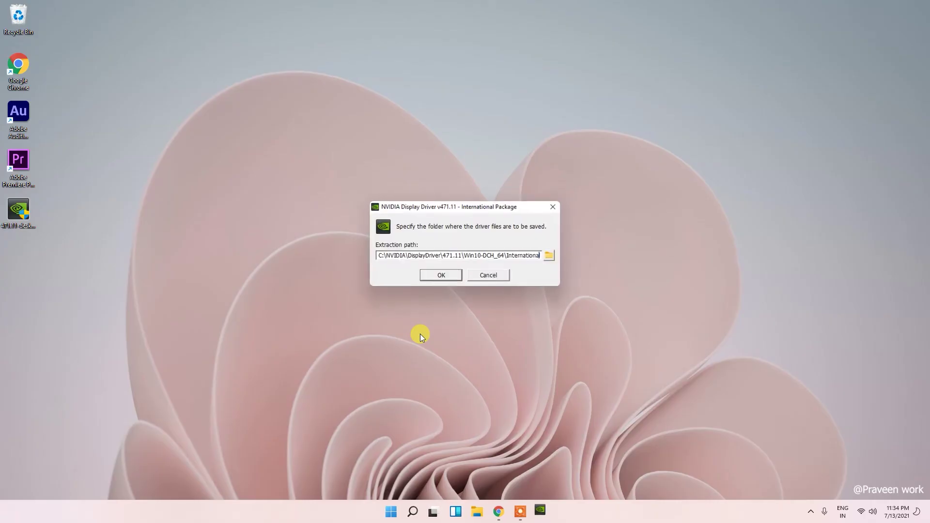
{"action": "left_click", "coordinate": [447, 276]}
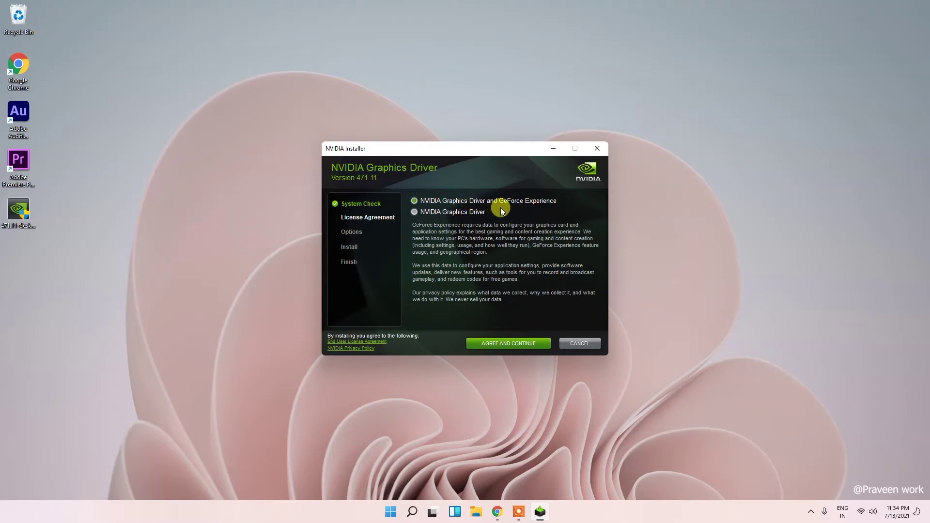
Accept the licence with NVIDIA Graphics Driver and GeForce Experience selected
{"action": "left_click", "coordinate": [501, 345]}
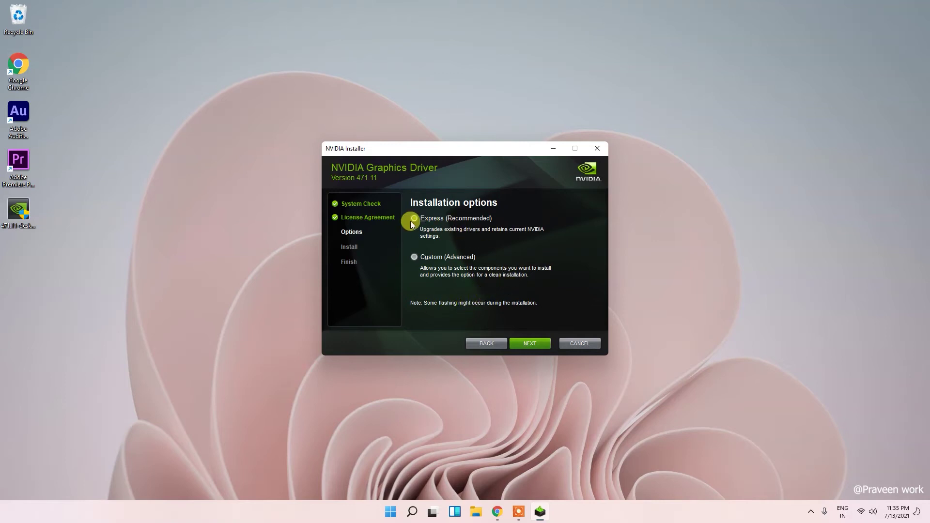
Begin the Express (Recommended) installation of driver 471.11
{"action": "left_click", "coordinate": [519, 344]}
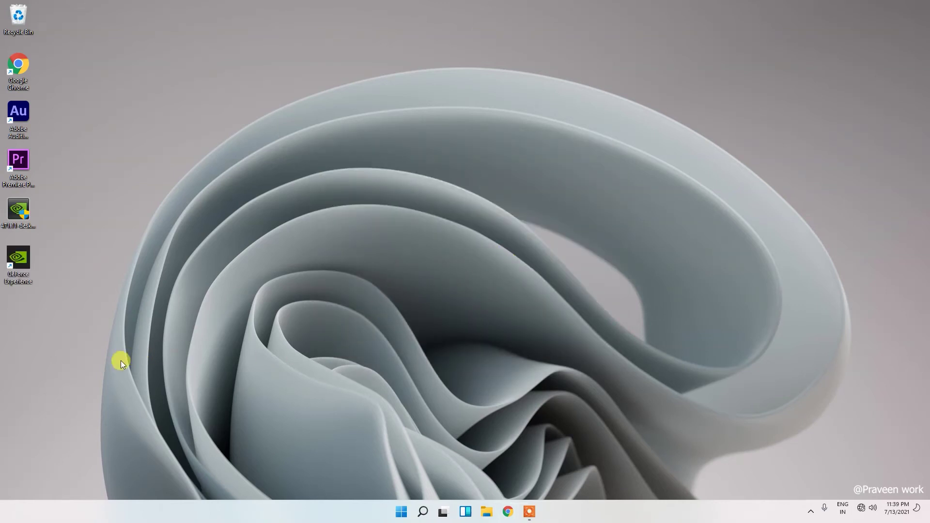
Check NVIDIA Graphics Driver 471.11 in Settings > Apps & features, then close Settings
{"action": "mouse_move", "coordinate": [31, 264]}
{"action": "left_mouse_down"}
{"action": "mouse_move", "coordinate": [75, 274]}
{"action": "mouse_move", "coordinate": [329, 260]}
{"action": "mouse_move", "coordinate": [22, 268]}
{"action": "left_mouse_up"}
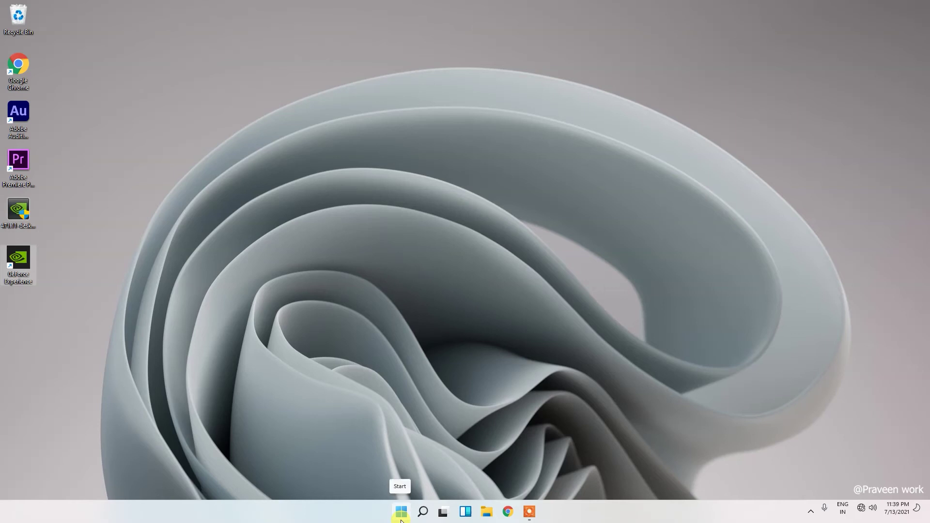
{"action": "left_click", "coordinate": [401, 513]}
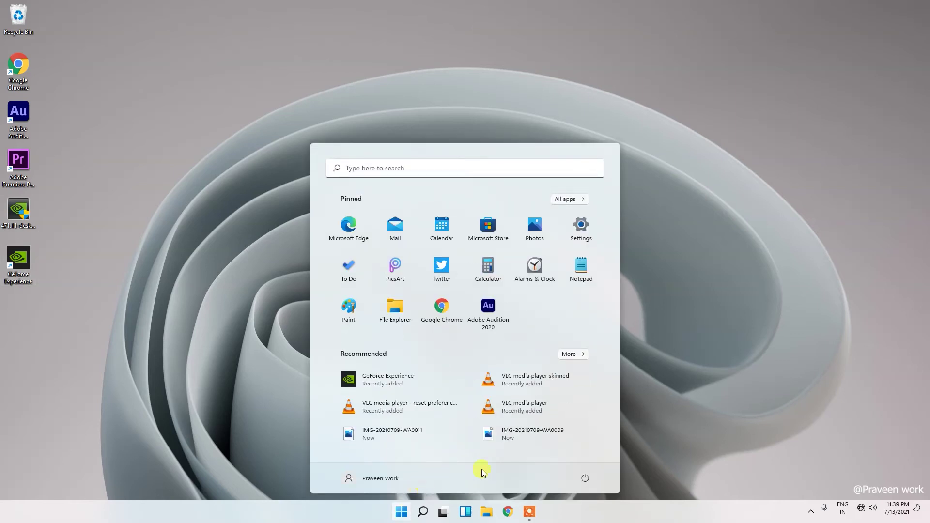
{"action": "left_click", "coordinate": [585, 236]}
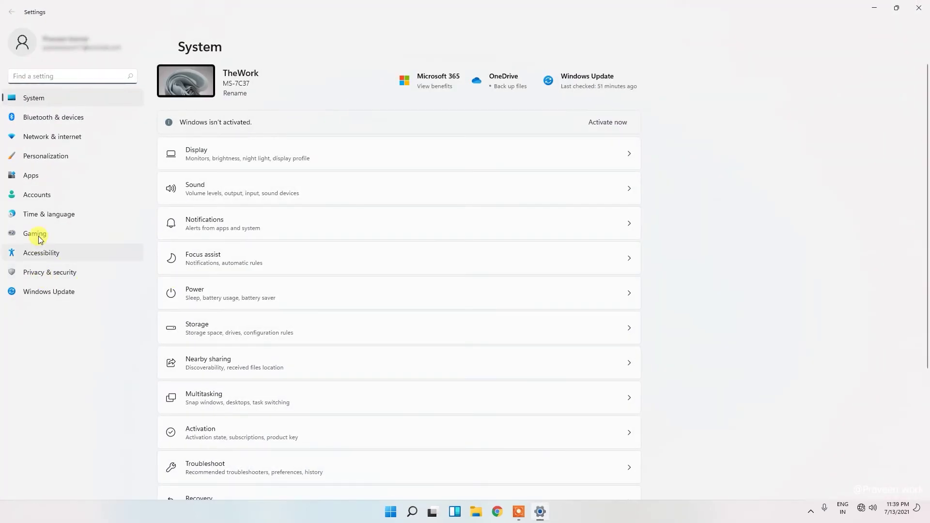
{"action": "left_click", "coordinate": [46, 177]}
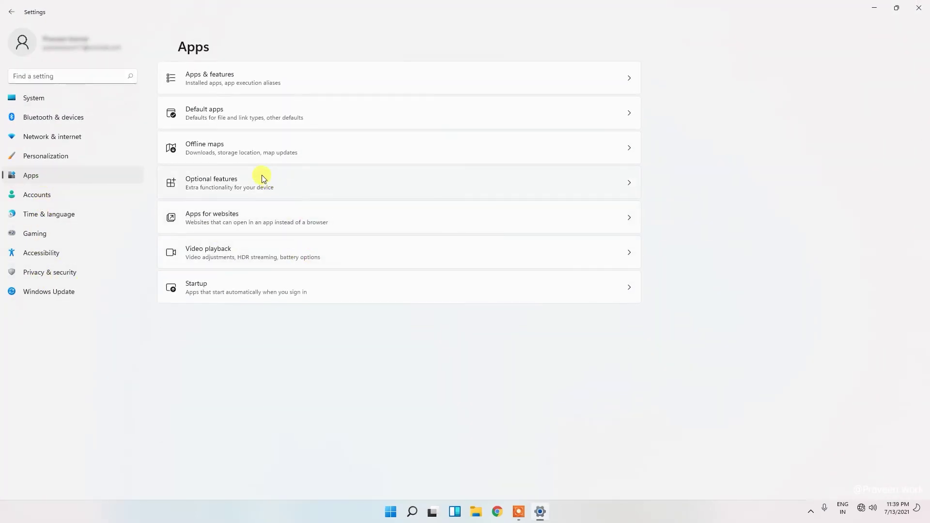
{"action": "left_click", "coordinate": [256, 76]}
{"action": "scroll", "coordinate": [355, 310], "scroll_direction": "down", "scroll_amount": 15}
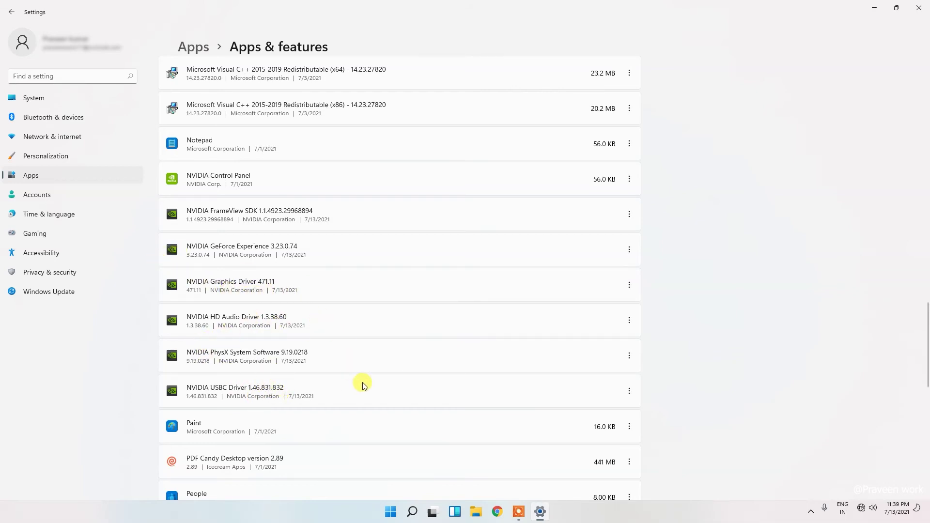
{"action": "left_click", "coordinate": [918, 8]}
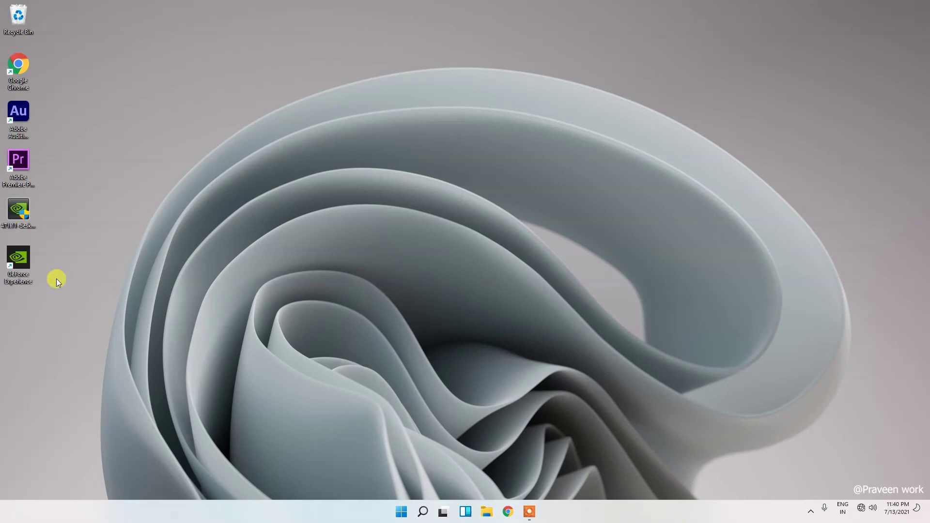
Launch GeForce Experience, confirm driver 471.11 on the Drivers tab, and return to Home
{"action": "double_click", "coordinate": [14, 262]}
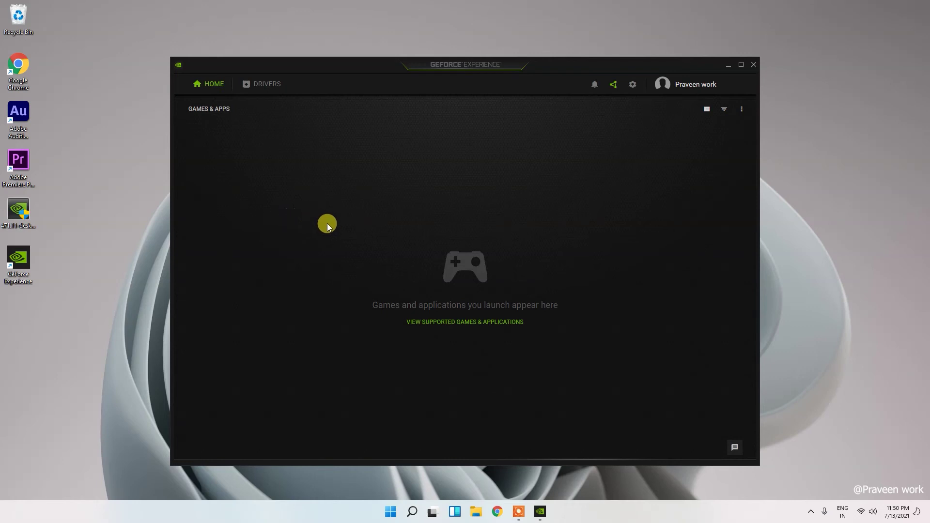
{"action": "left_click", "coordinate": [259, 91]}
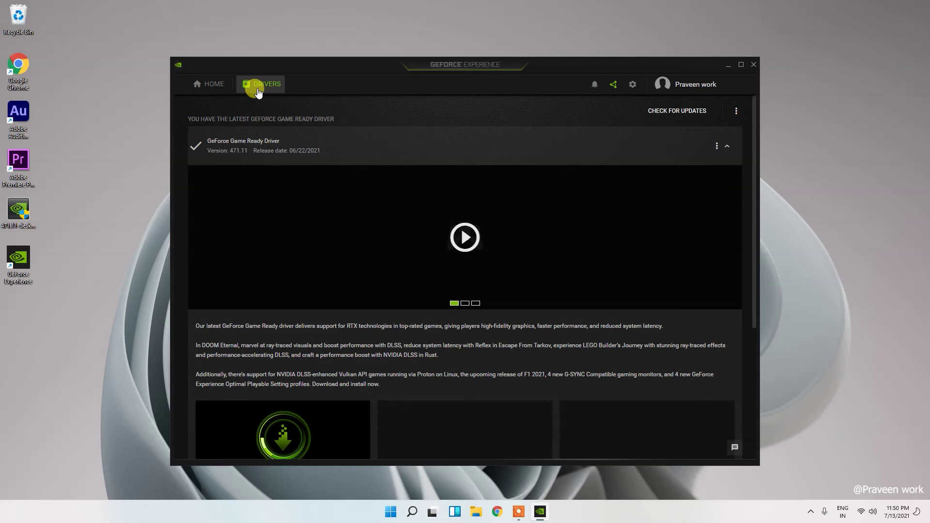
{"action": "left_click", "coordinate": [216, 86]}
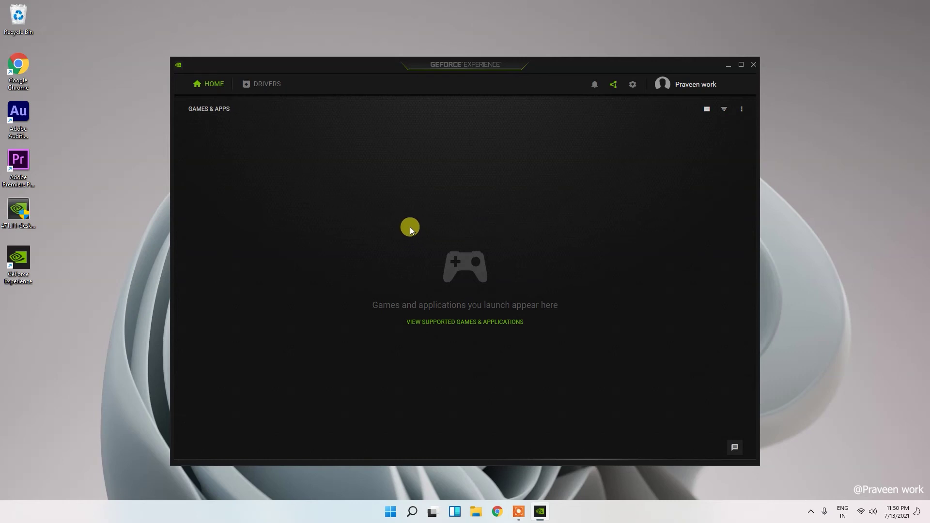
Browse the General (rig details 471.11), Account and Games & Apps settings, then close GeForce Experience
{"action": "left_click", "coordinate": [634, 88]}
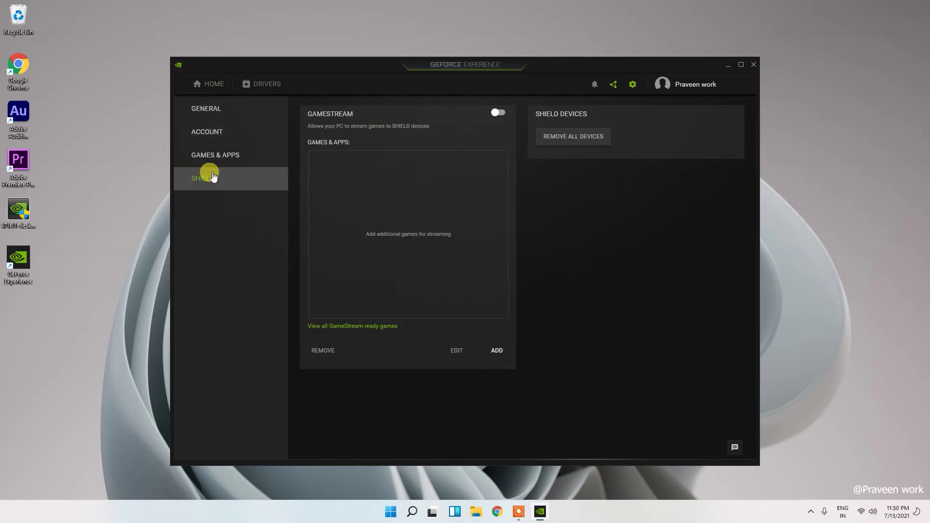
{"action": "left_click", "coordinate": [222, 110]}
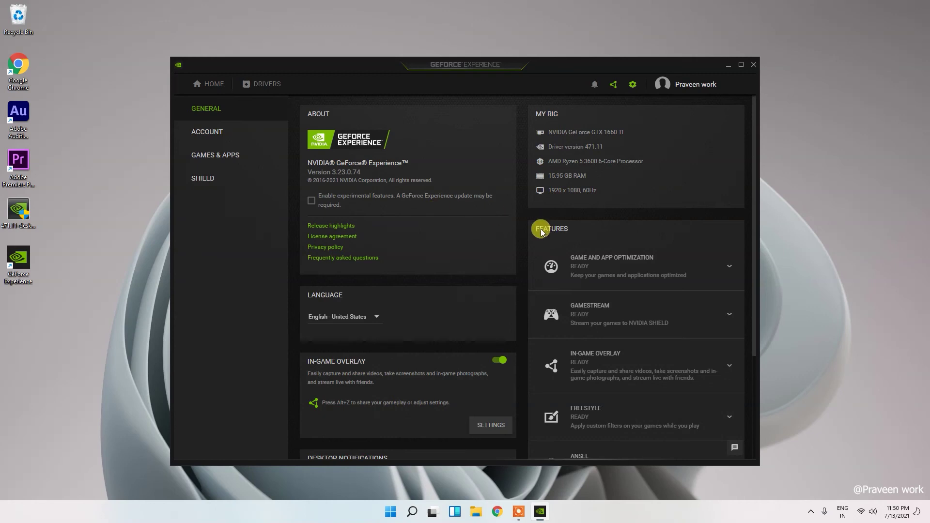
{"action": "scroll", "coordinate": [546, 226], "scroll_direction": "down", "scroll_amount": 2}
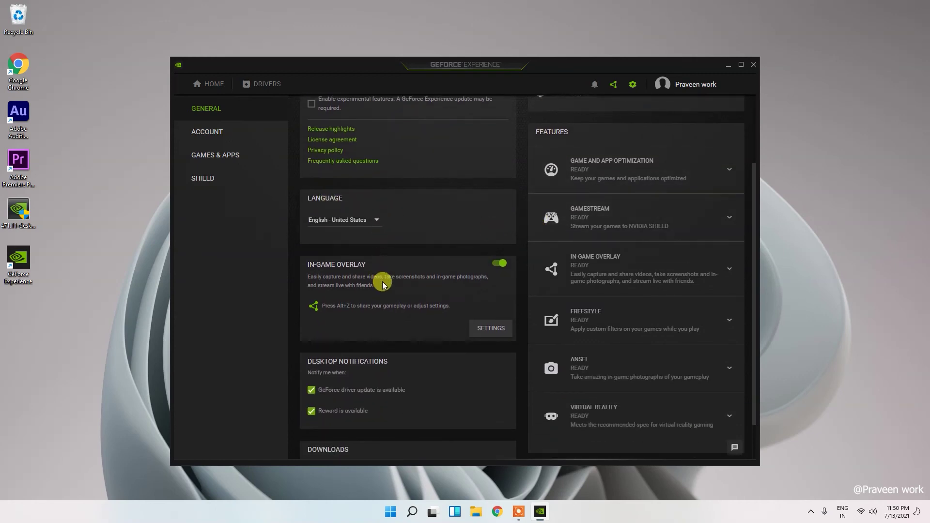
{"action": "left_click", "coordinate": [236, 139]}
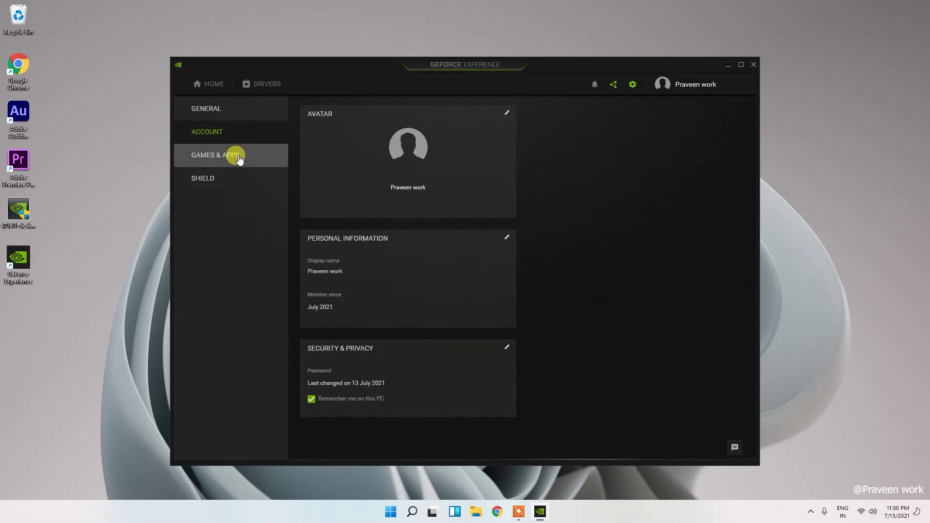
{"action": "left_click", "coordinate": [239, 158]}
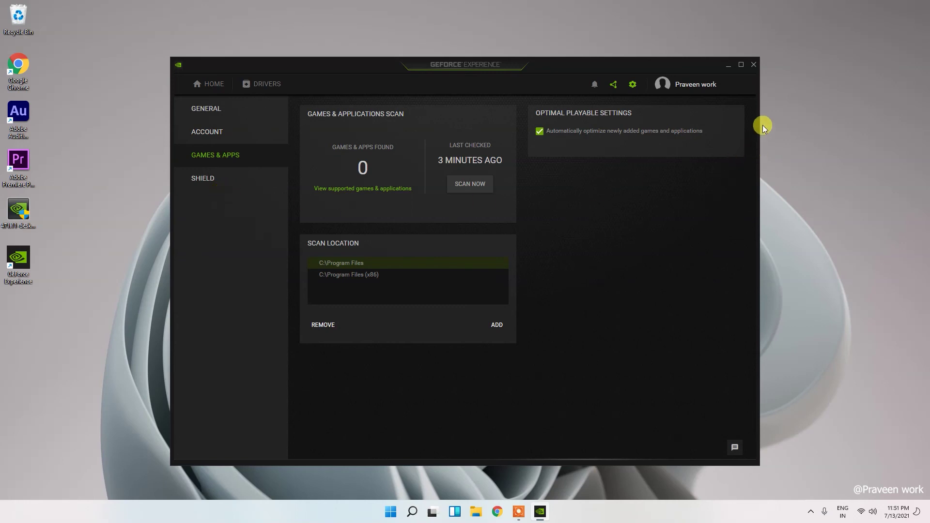
{"action": "left_click", "coordinate": [754, 65]}
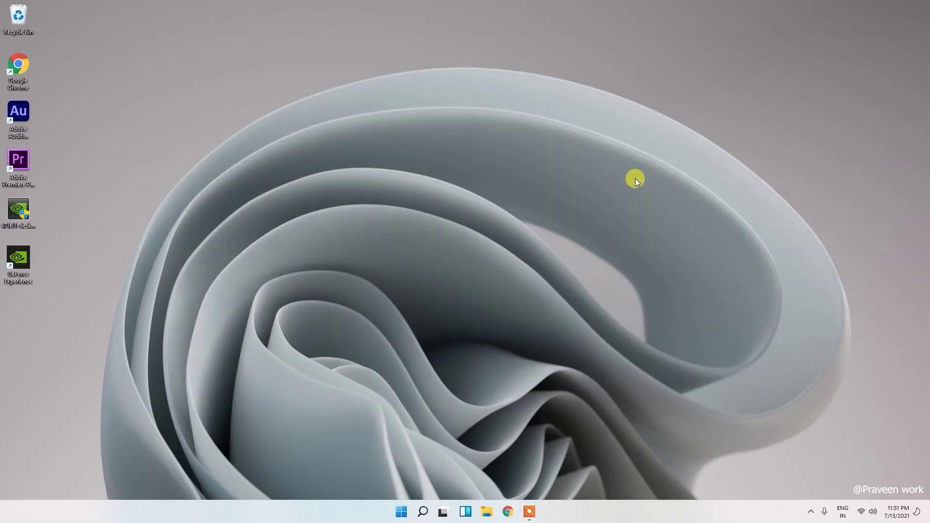